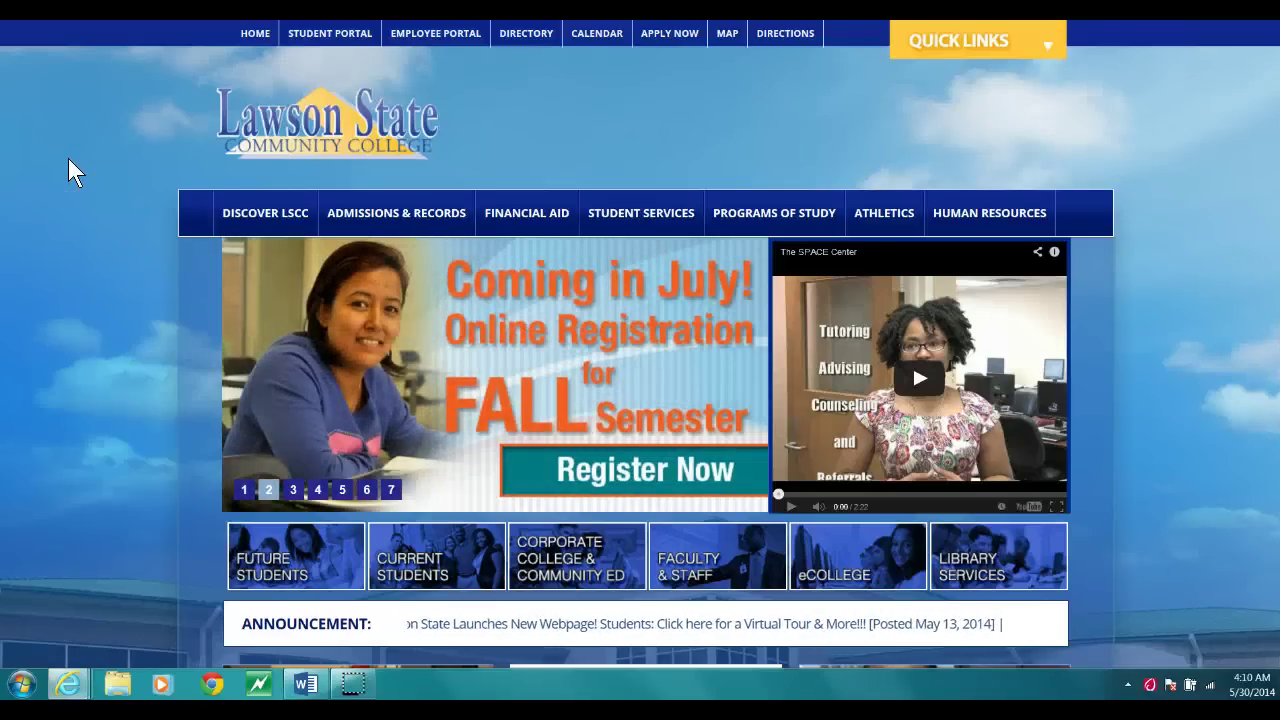
# Step: Open the Student Portal page on the Lawson State website
pyautogui.click(258, 148)
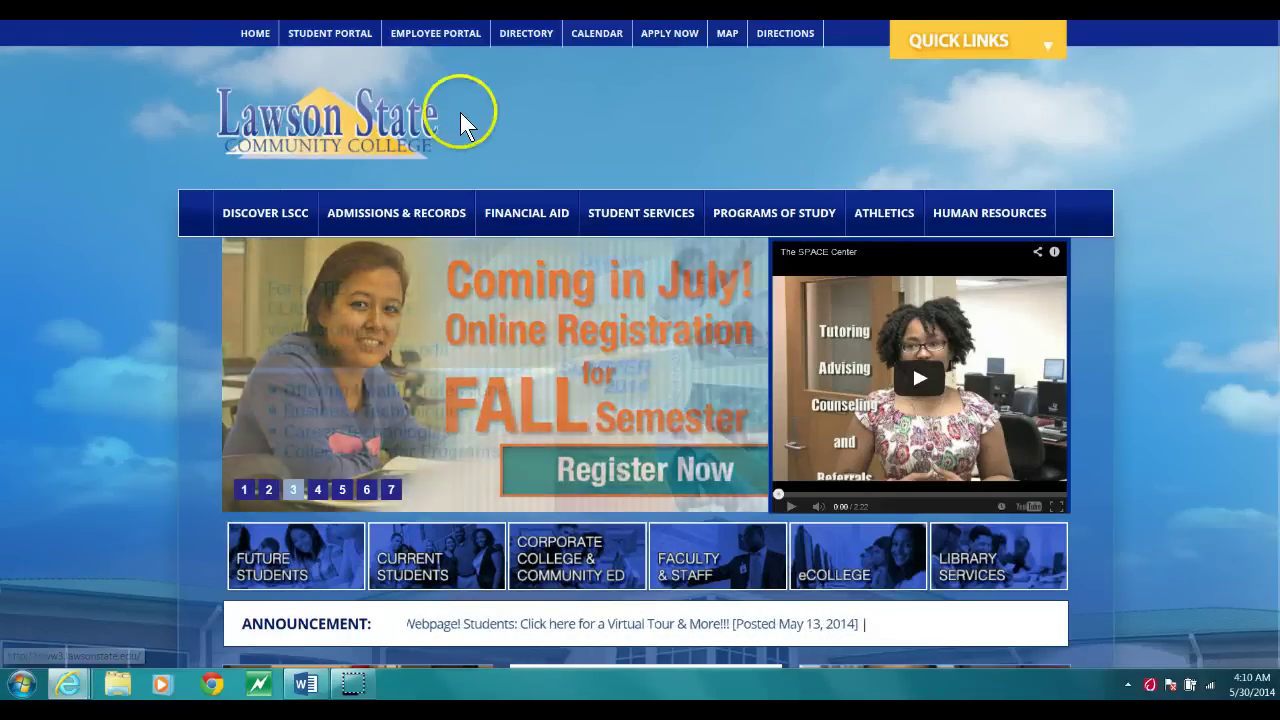
pyautogui.click(326, 52)
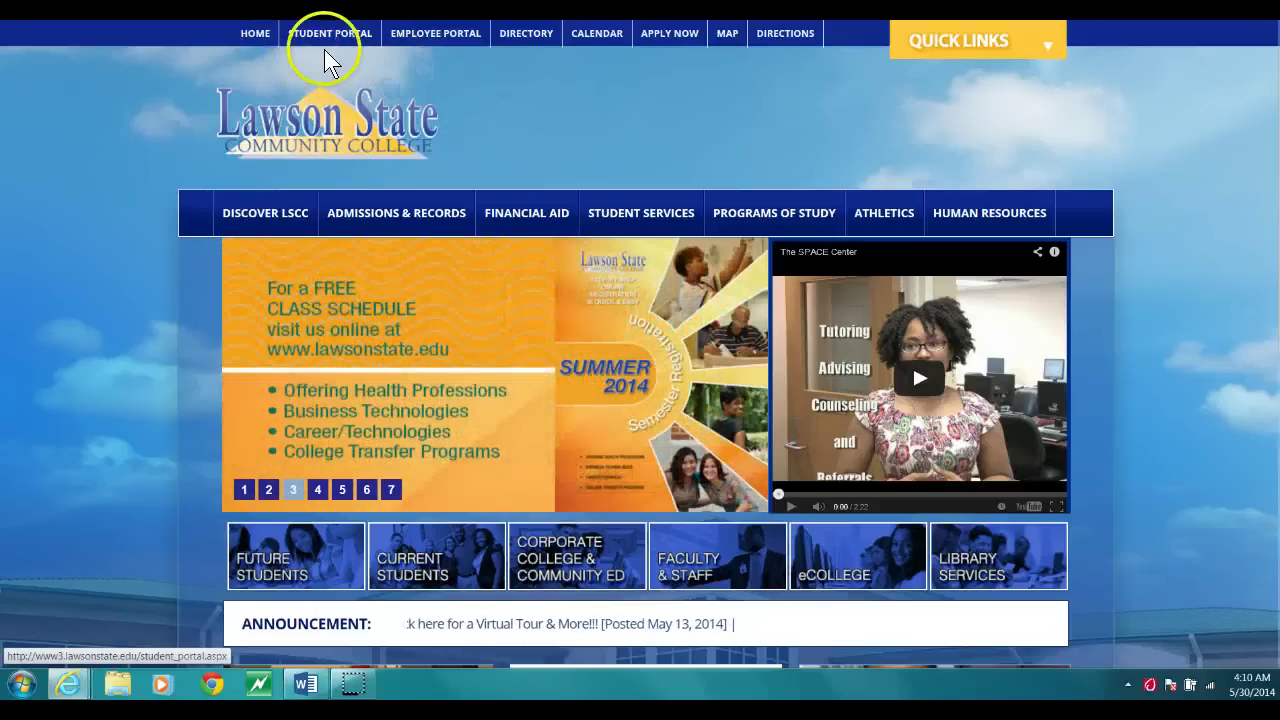
pyautogui.click(322, 37)
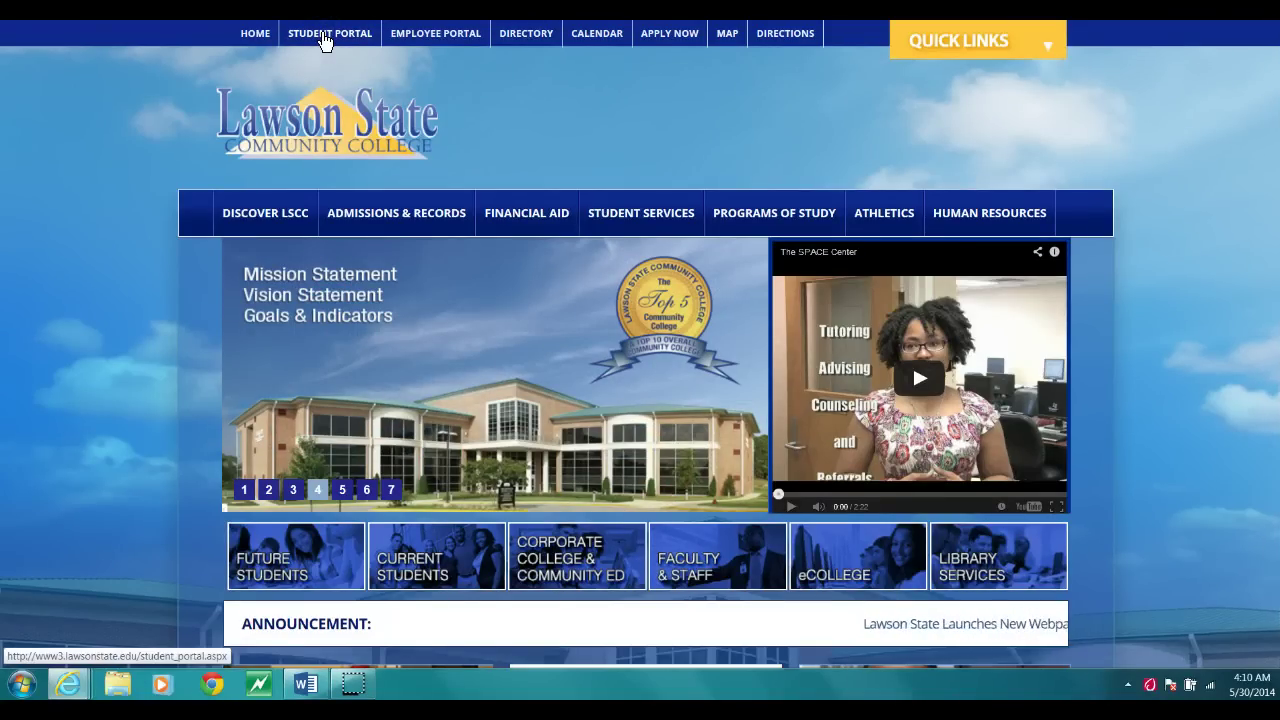
pyautogui.click(322, 36)
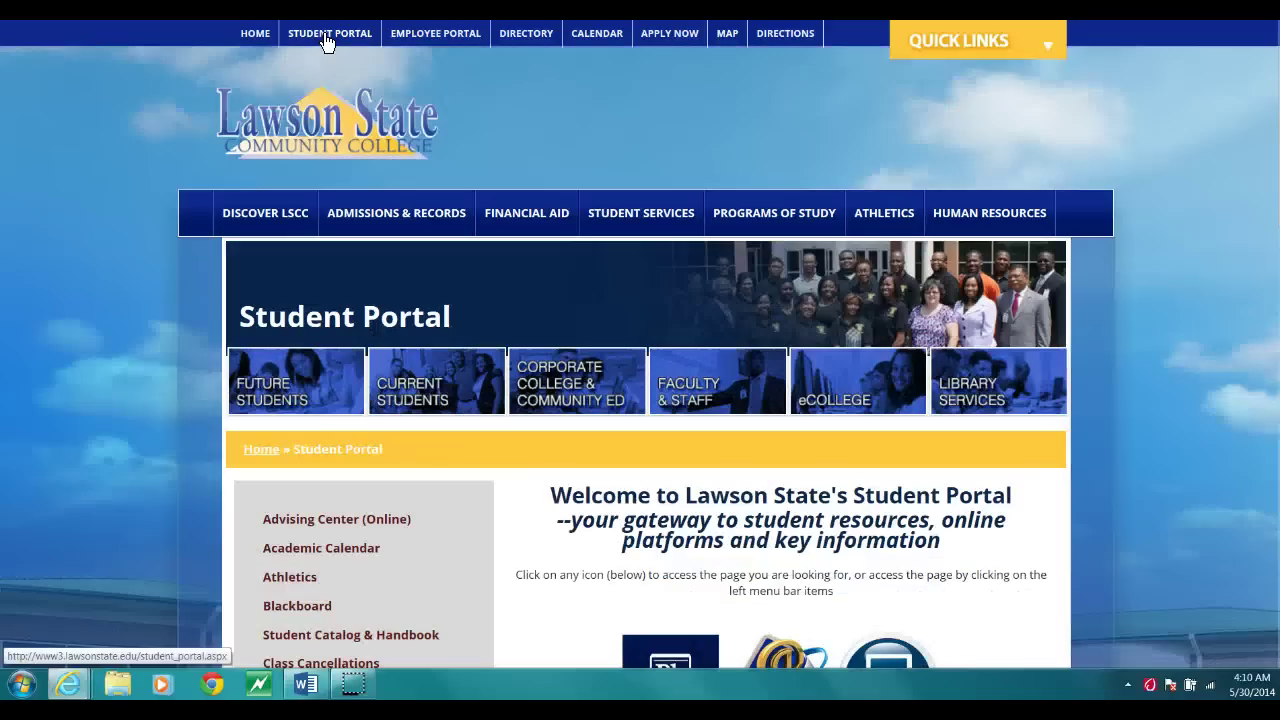
pyautogui.click(694, 179)
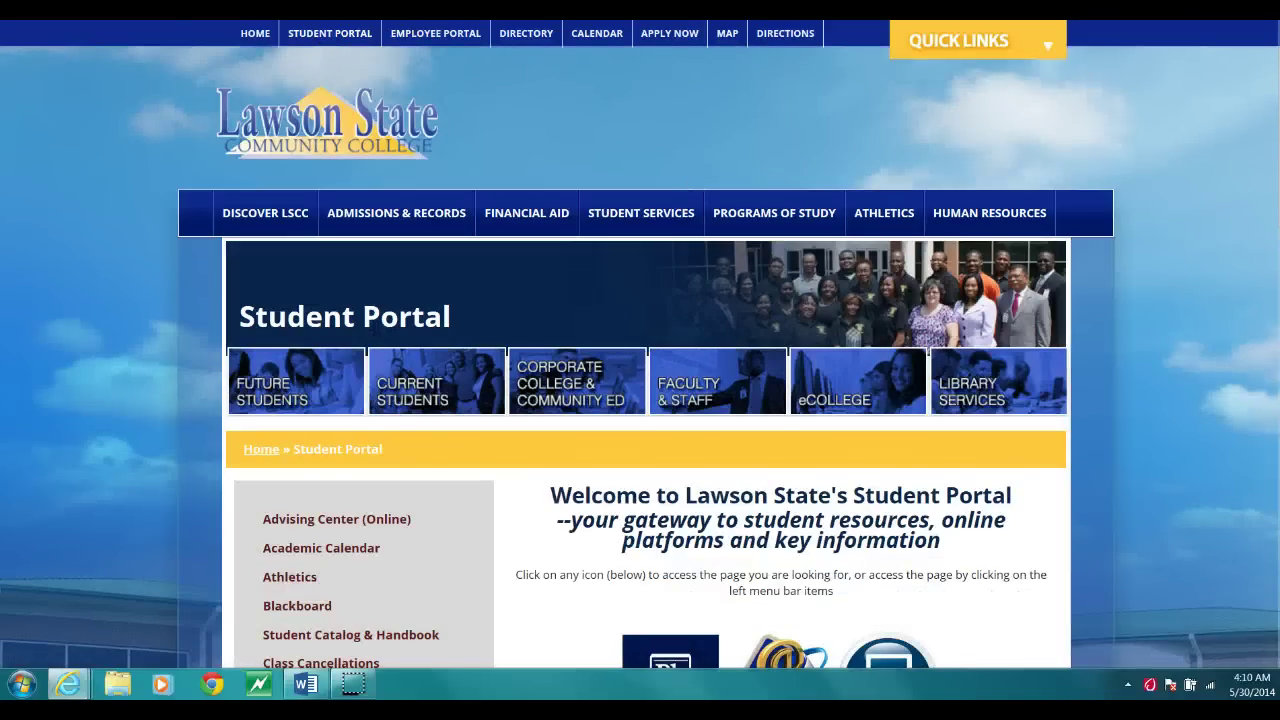
pyautogui.scroll(-5, 757, 300)
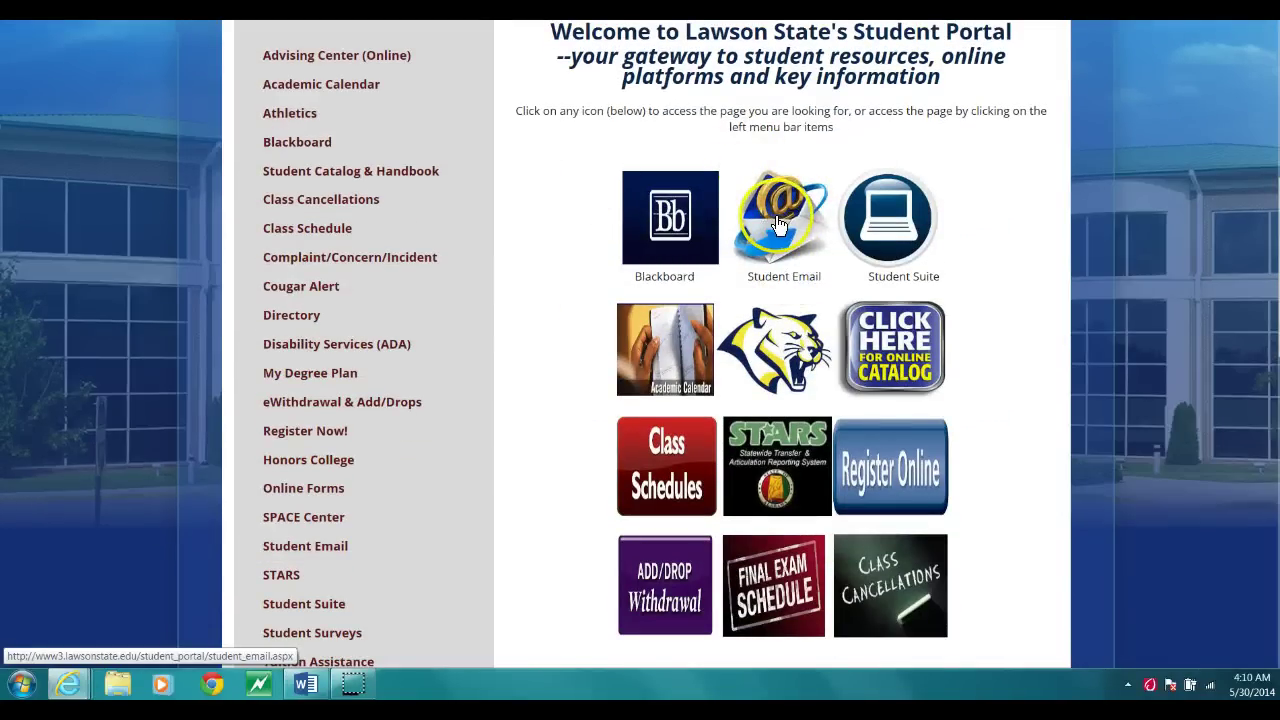
pyautogui.scroll(1, 1277, 165)
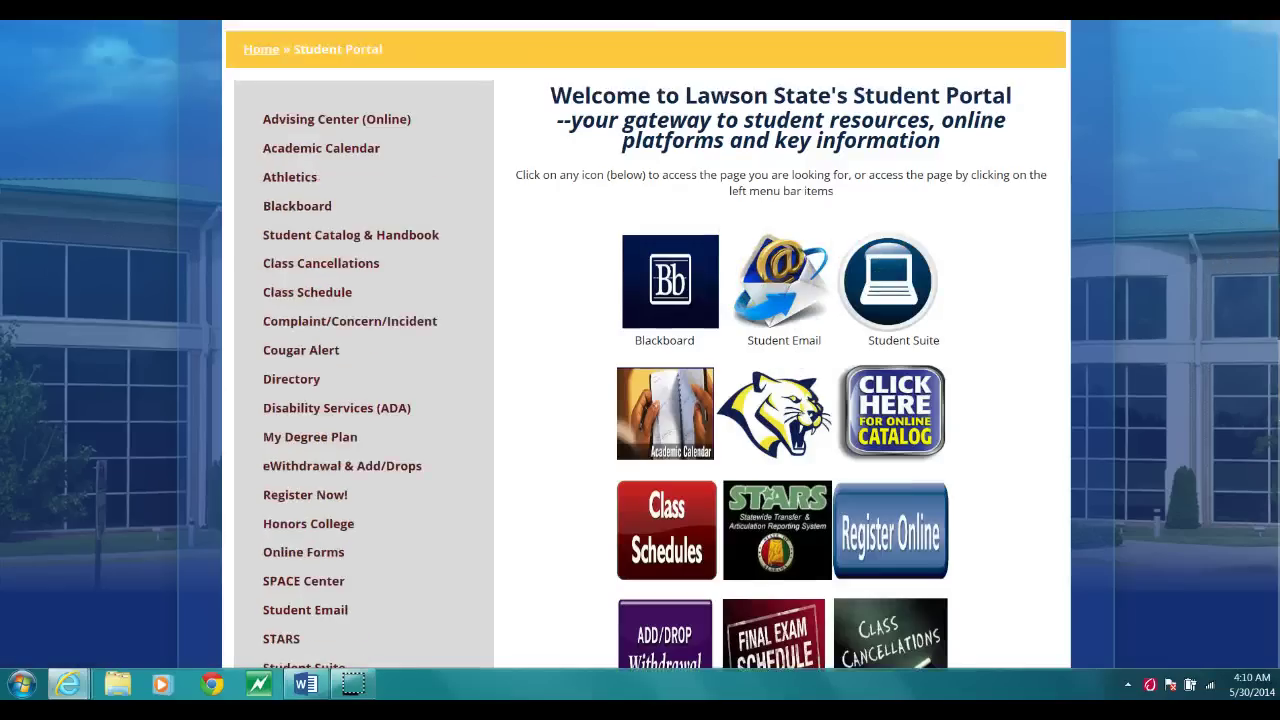
pyautogui.scroll(3, 1277, 165)
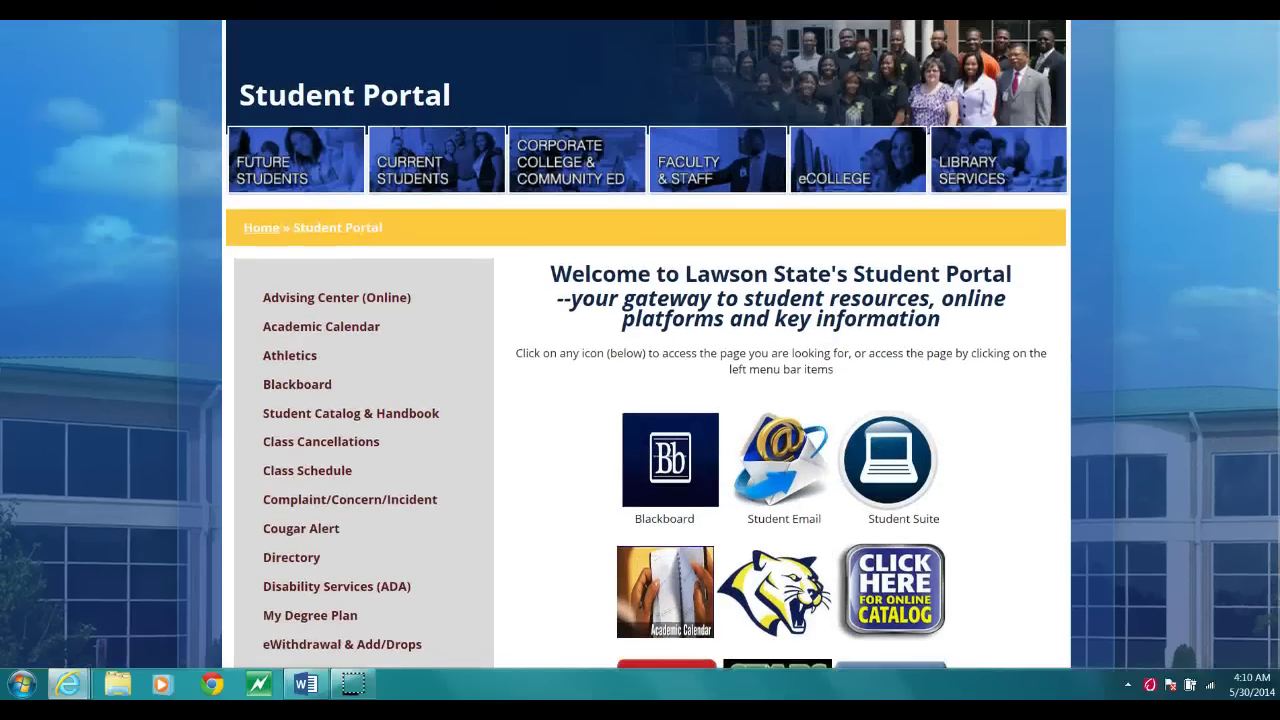
# Step: Visit Current Students, return to the Student Portal, and open the Student Email icon
pyautogui.click(427, 158)
pyautogui.scroll(-5, 736, 234)
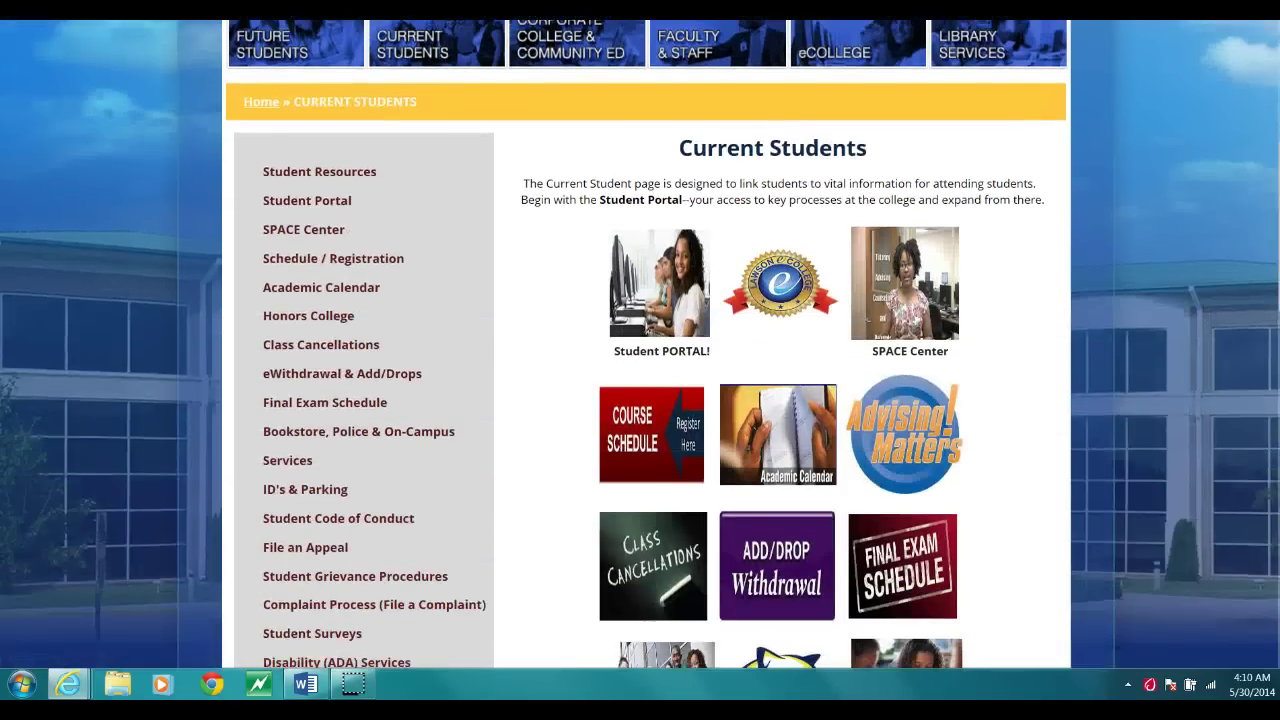
pyautogui.click(640, 342)
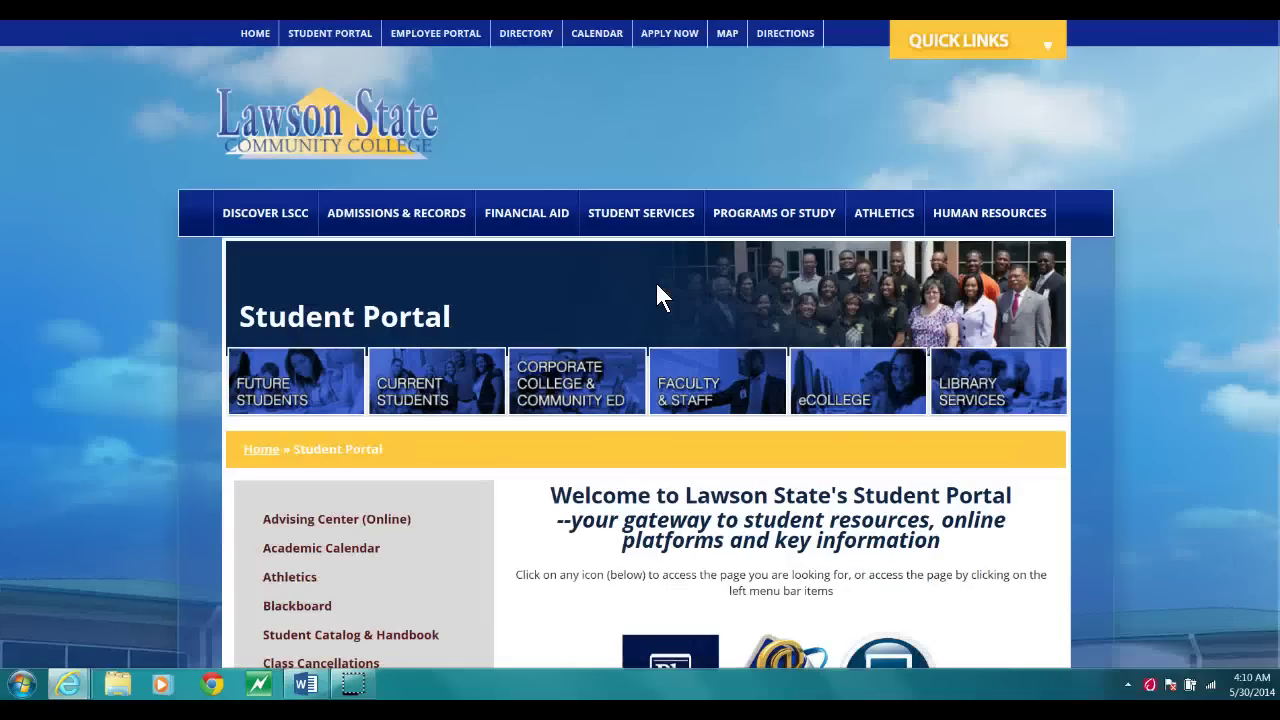
pyautogui.click(1090, 271)
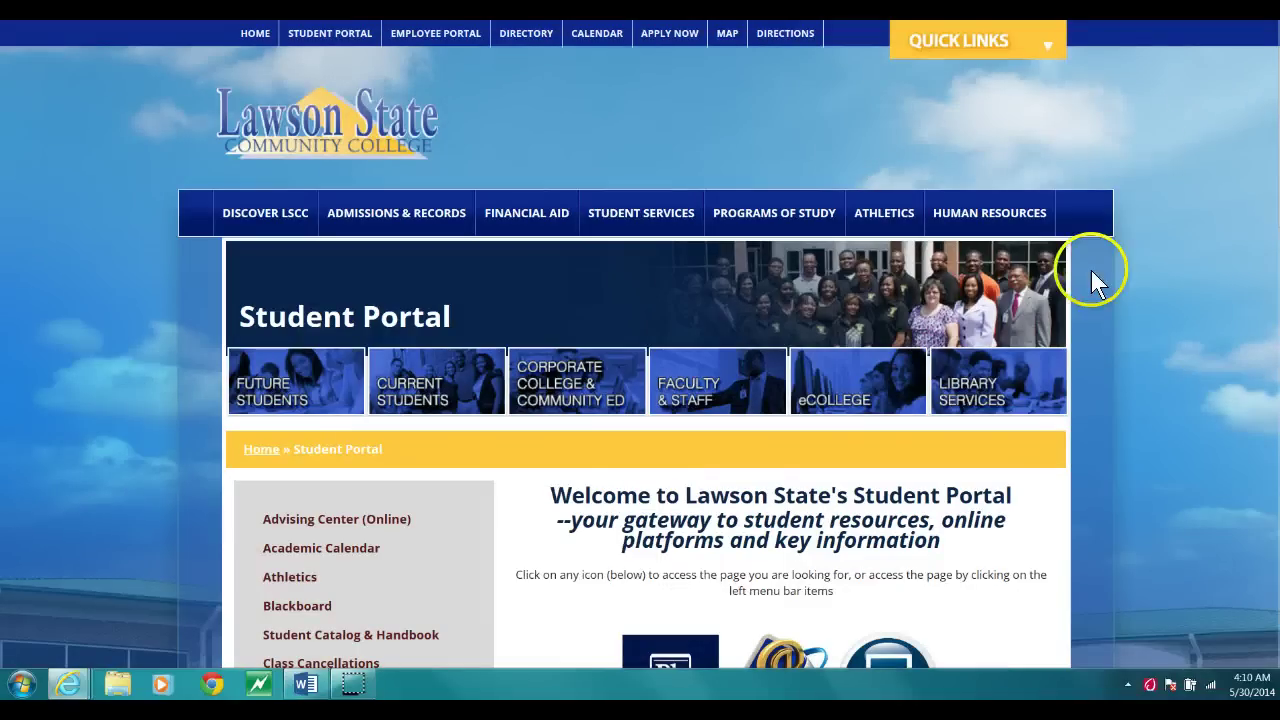
pyautogui.scroll(-3, 1148, 137)
pyautogui.scroll(-2, 1069, 194)
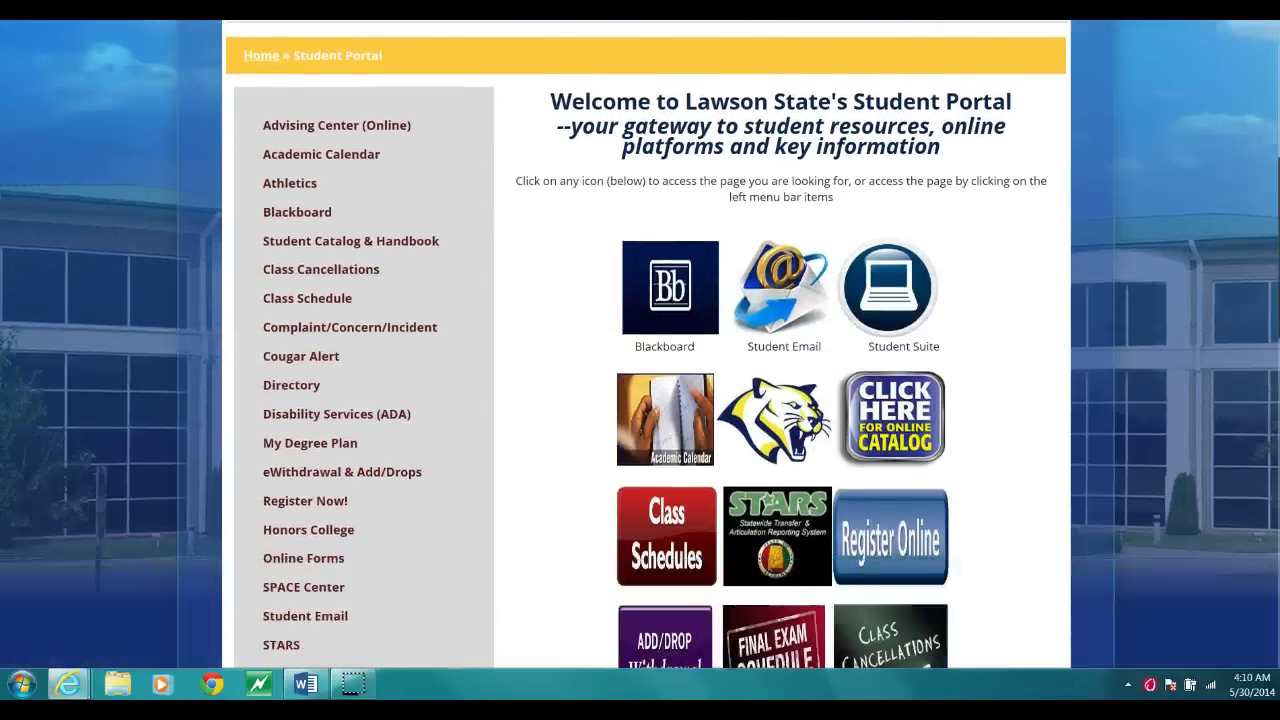
pyautogui.click(1069, 194)
pyautogui.click(776, 226)
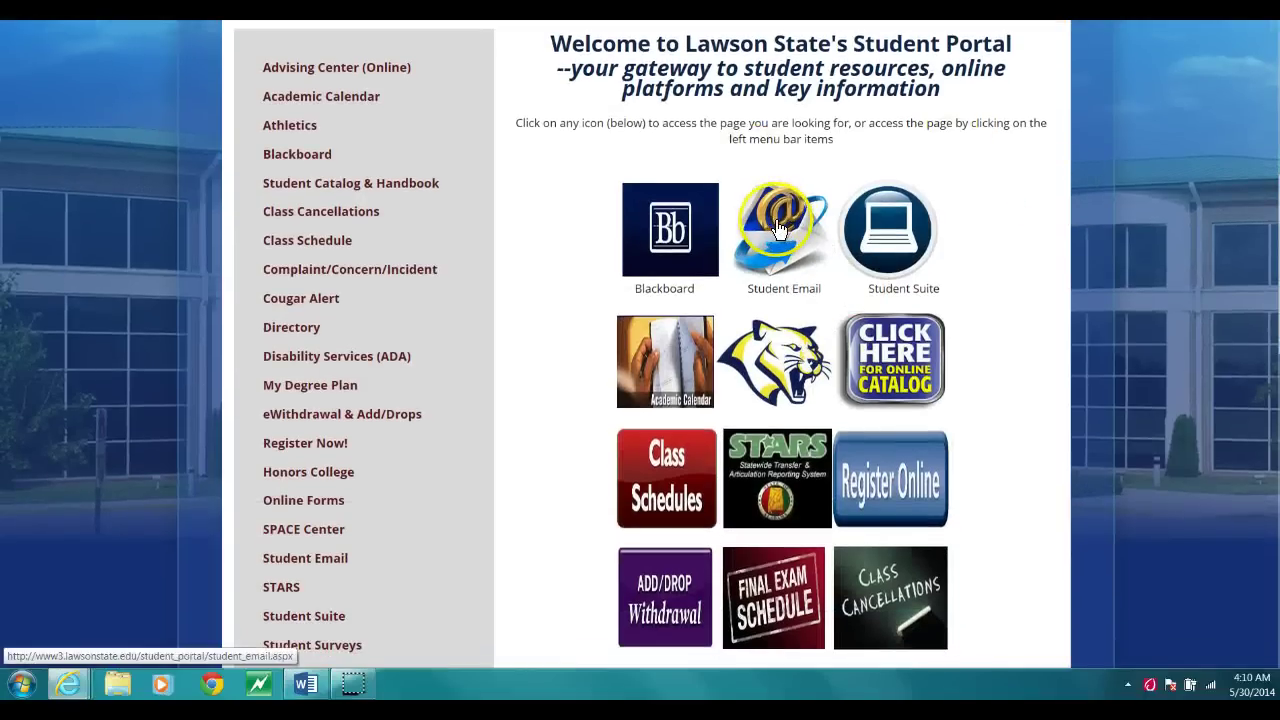
# Step: Open the Student Email page and scroll through the email login directions
pyautogui.click(805, 246)
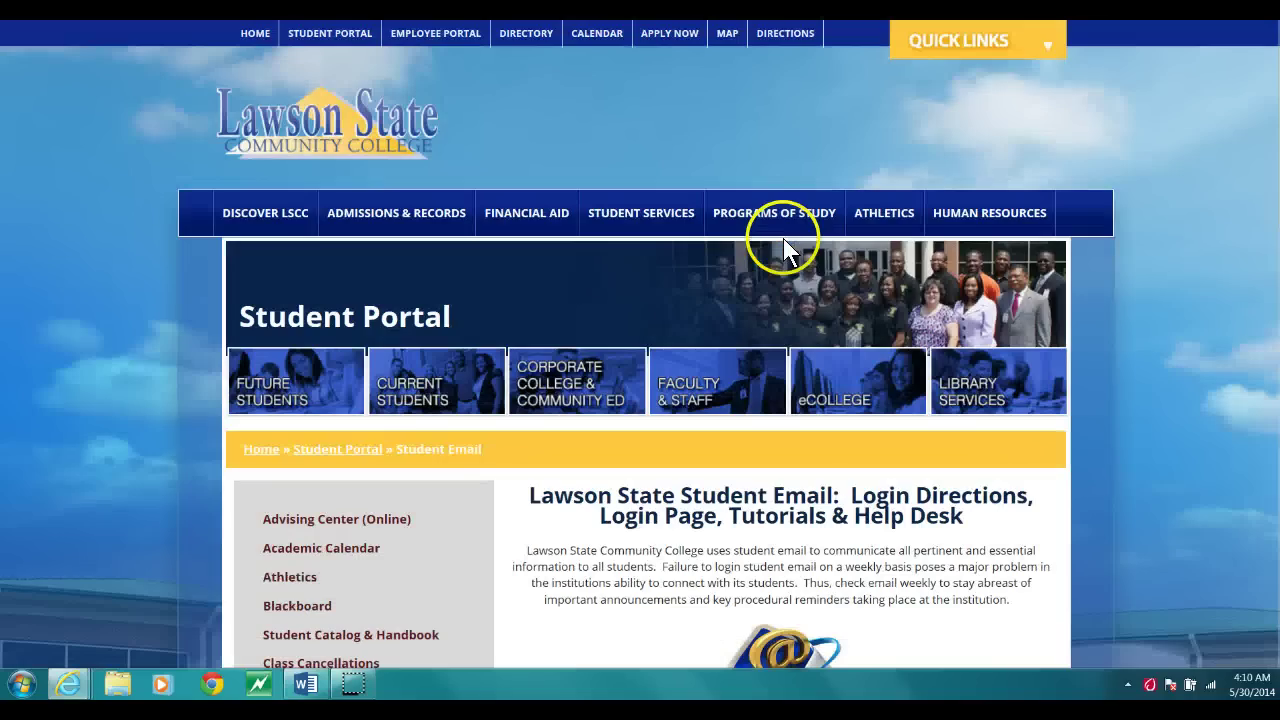
pyautogui.click(1257, 177)
pyautogui.scroll(-5, 1257, 177)
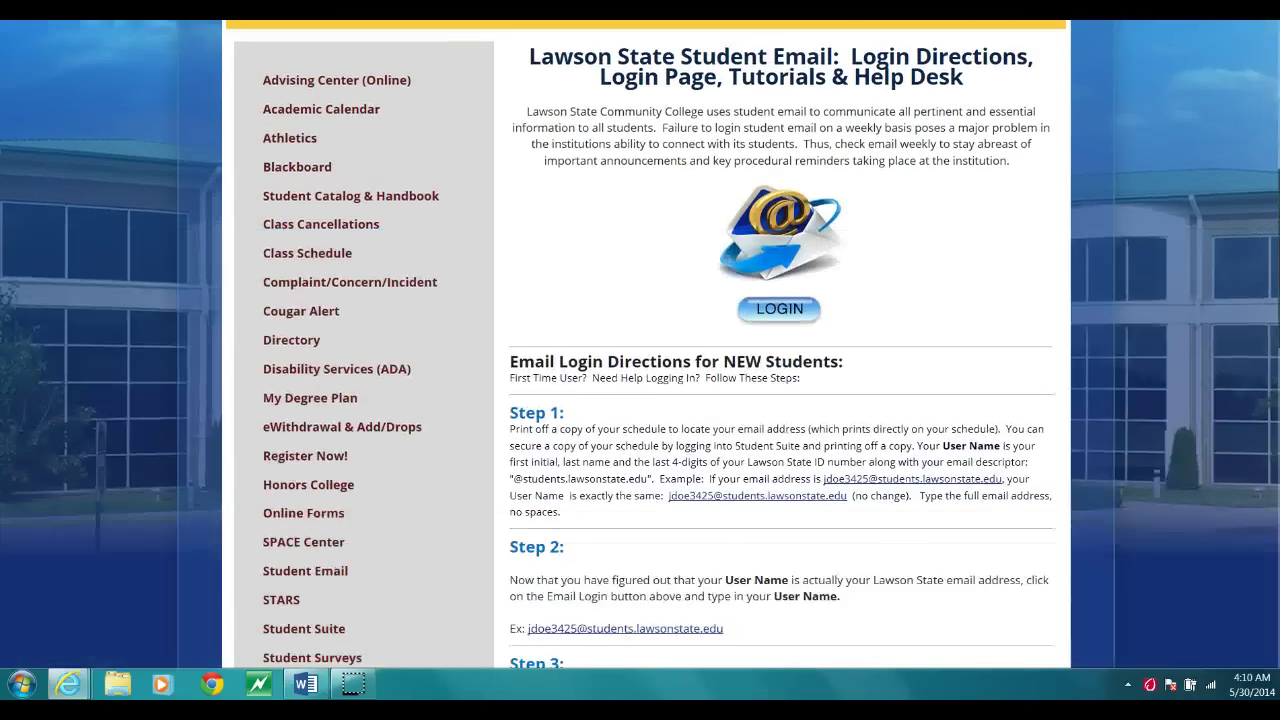
pyautogui.scroll(-2, 780, 346)
pyautogui.scroll(-1, 780, 346)
pyautogui.scroll(1, 780, 346)
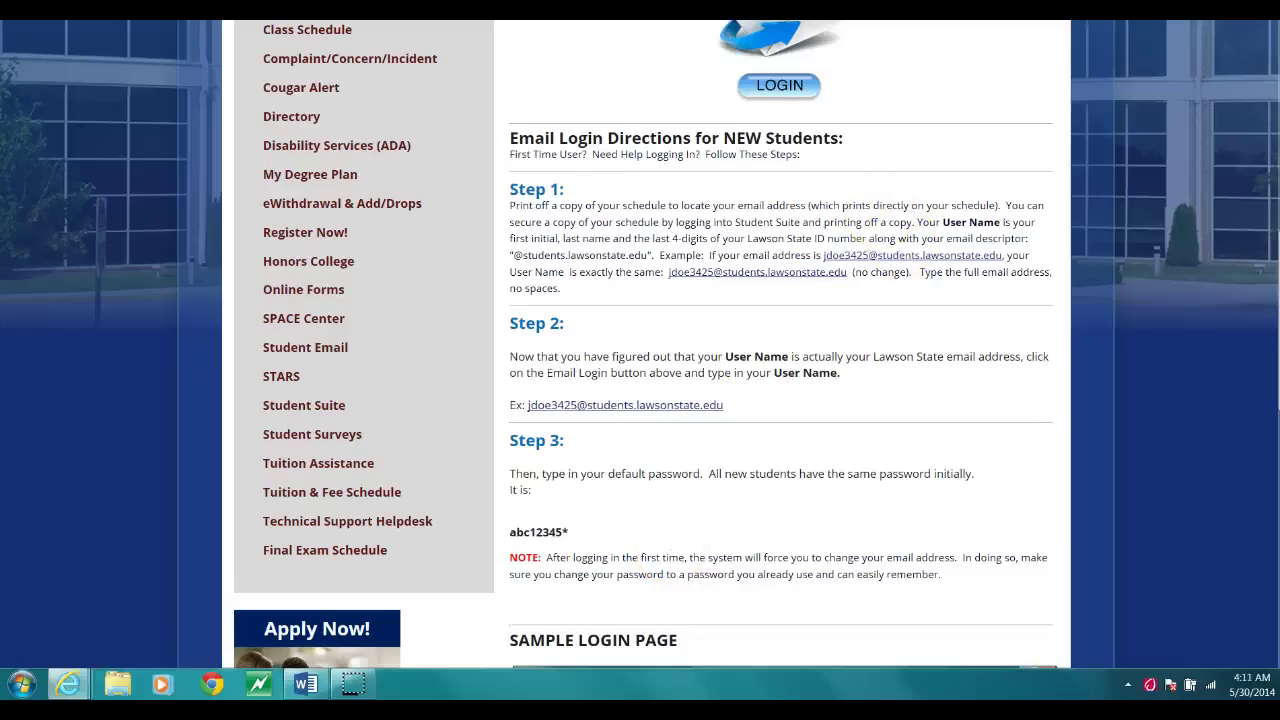
pyautogui.scroll(3, 640, 346)
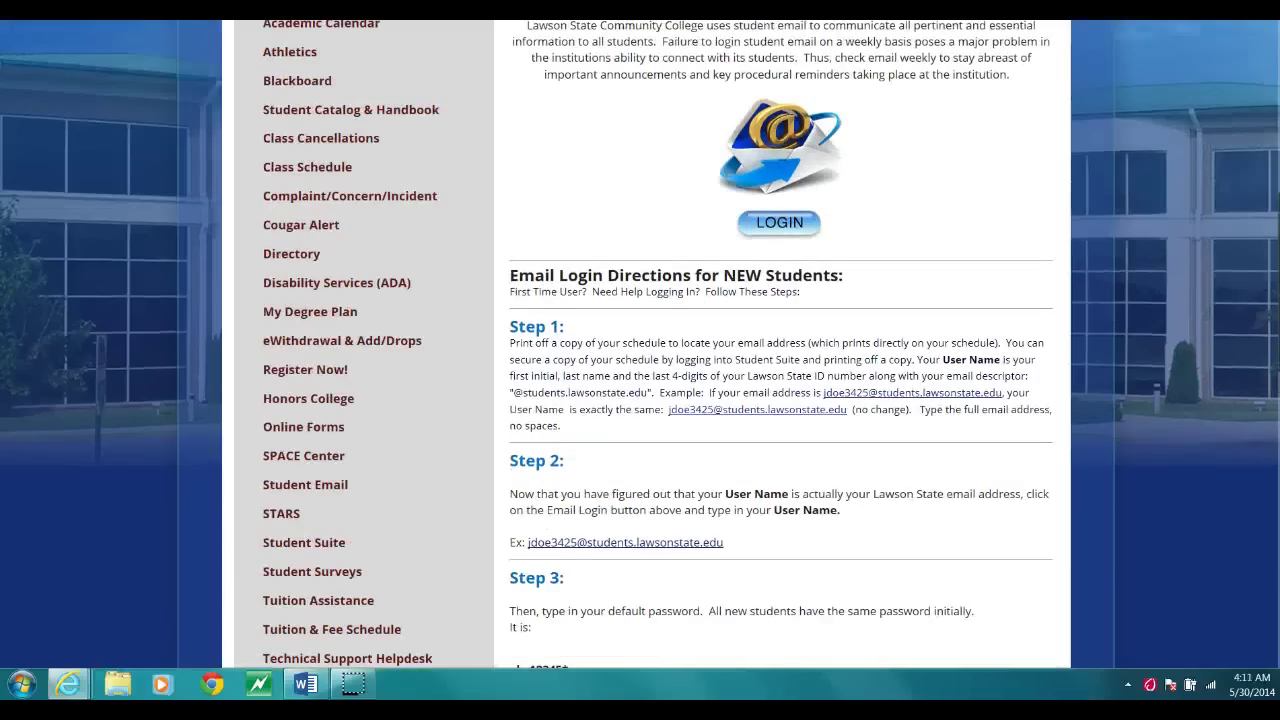
pyautogui.scroll(-5, 640, 346)
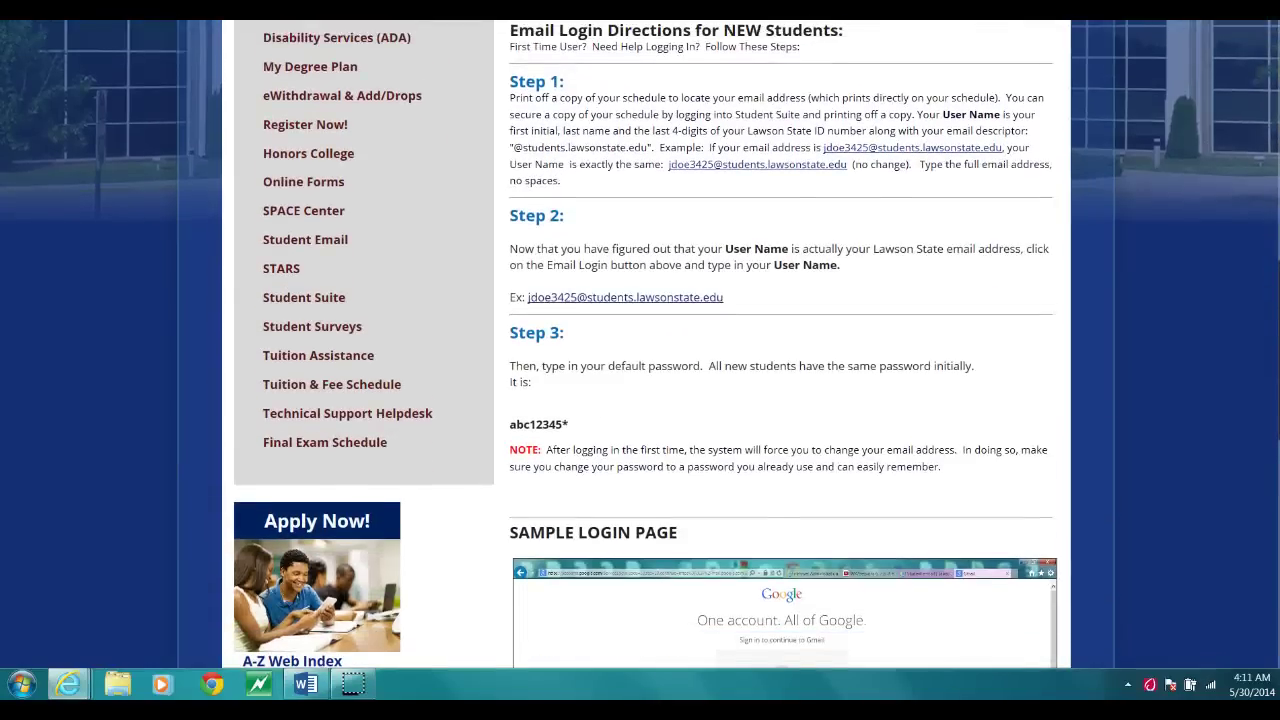
pyautogui.scroll(-10, 640, 346)
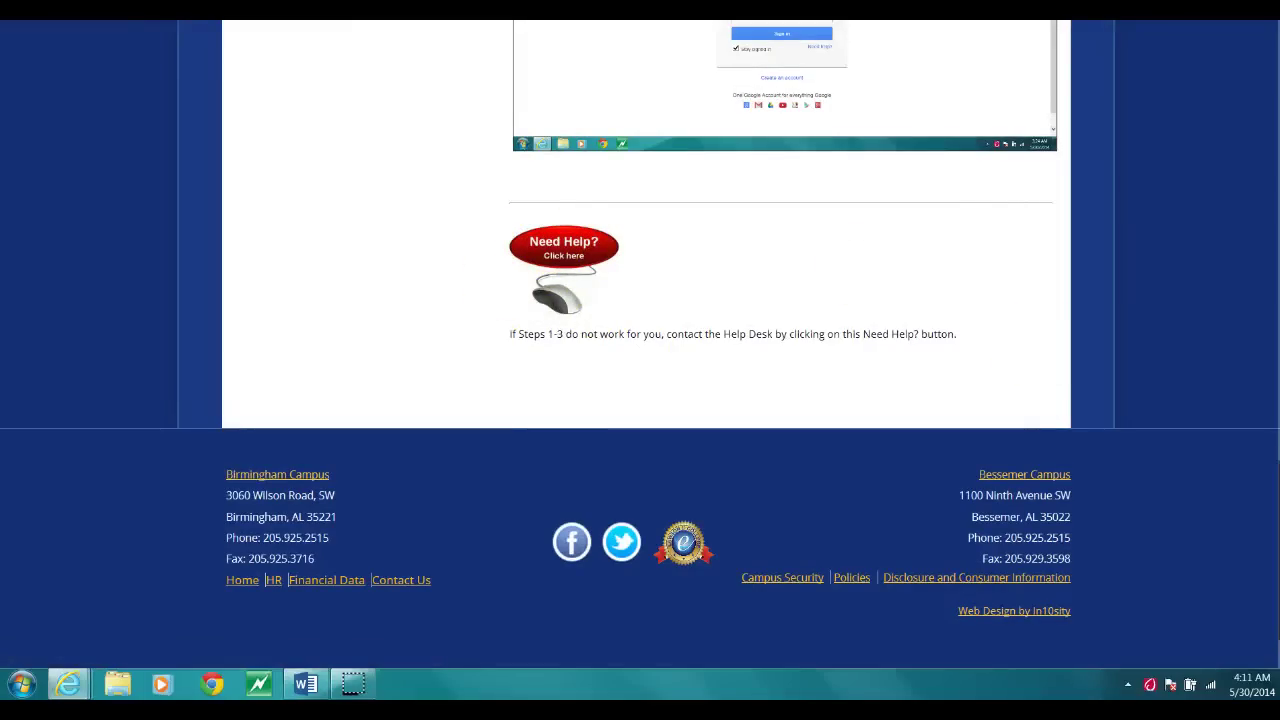
pyautogui.scroll(12, 640, 346)
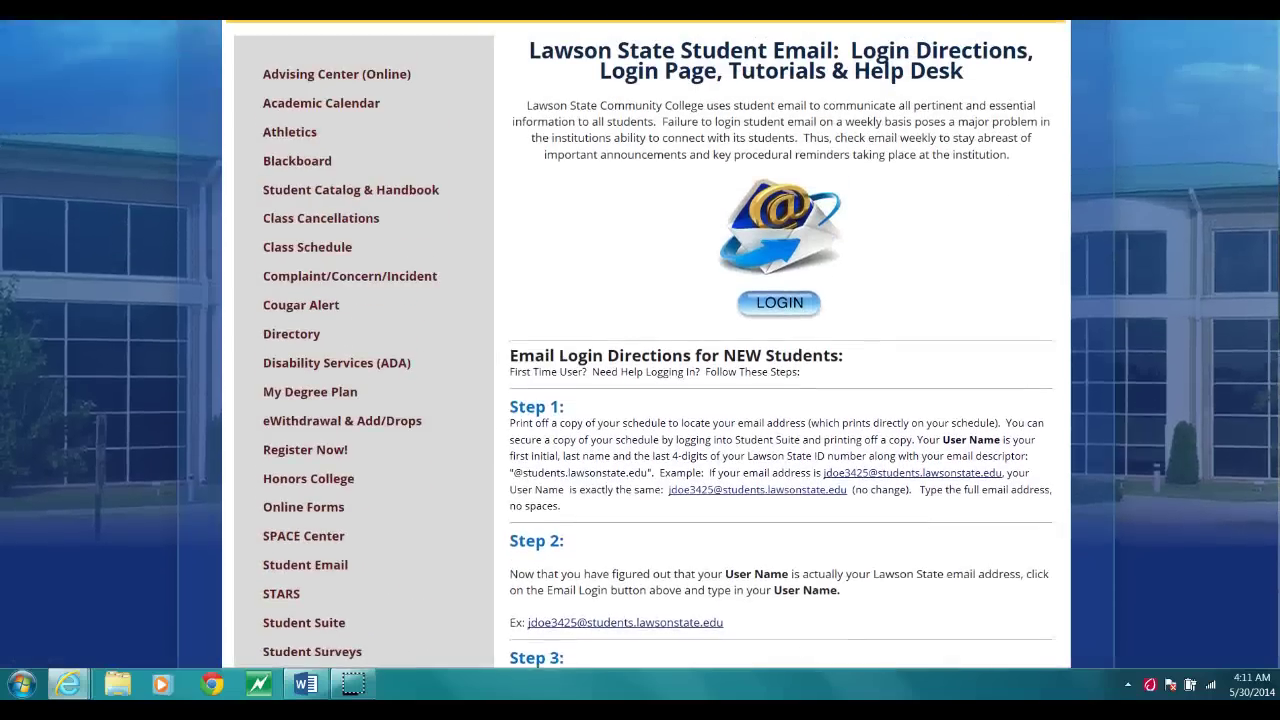
pyautogui.scroll(2, 1046, 349)
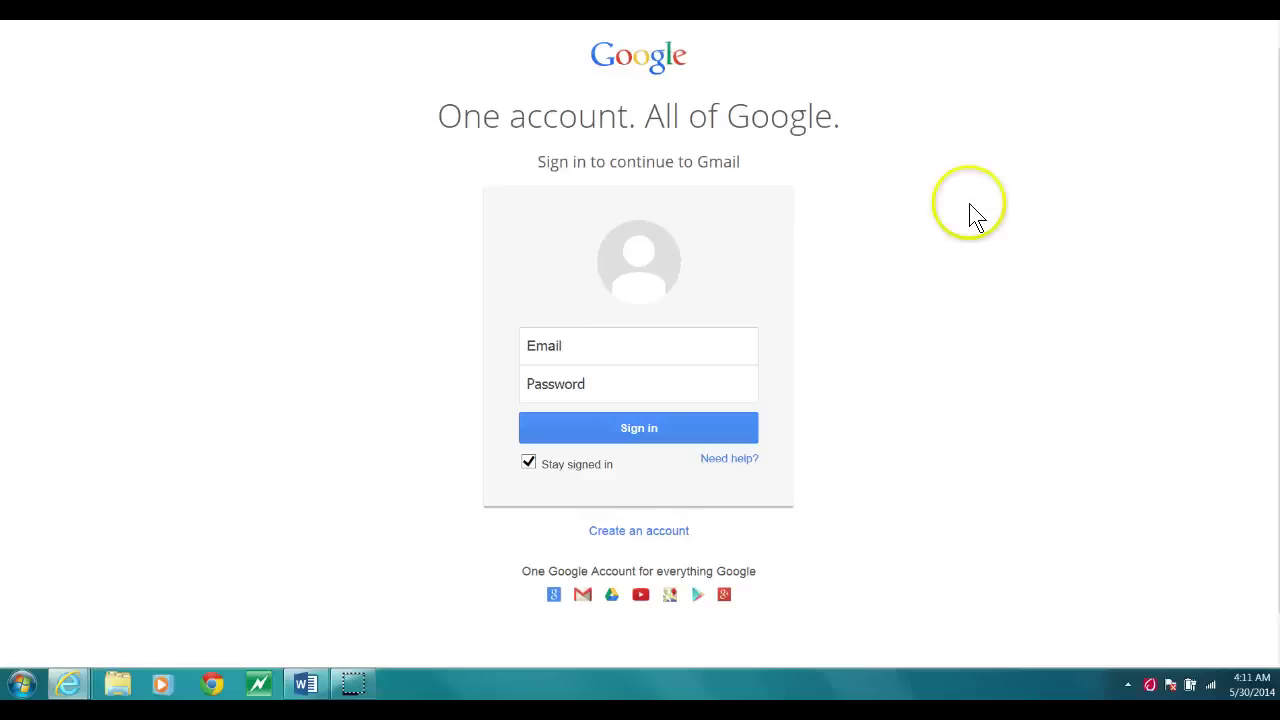
# Step: Paste the Lawson State student email address into the Email field
pyautogui.click(560, 343)
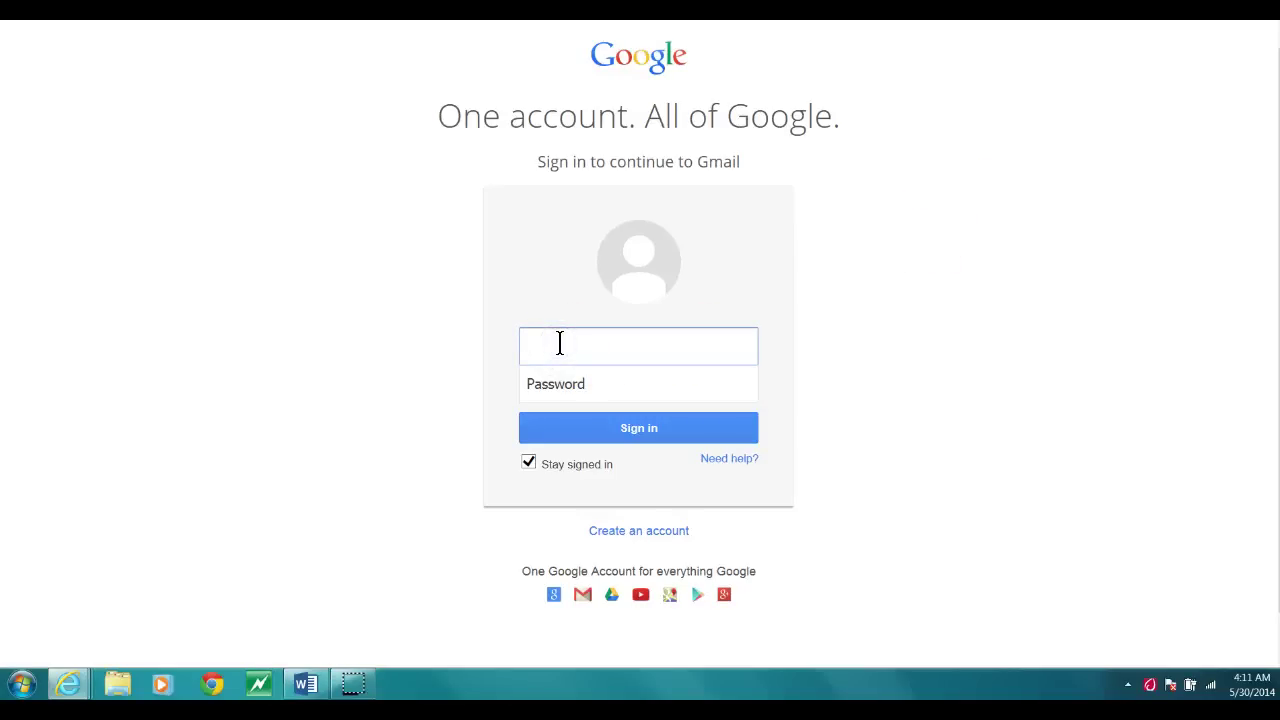
pyautogui.hotkey('ctrl', 'v')
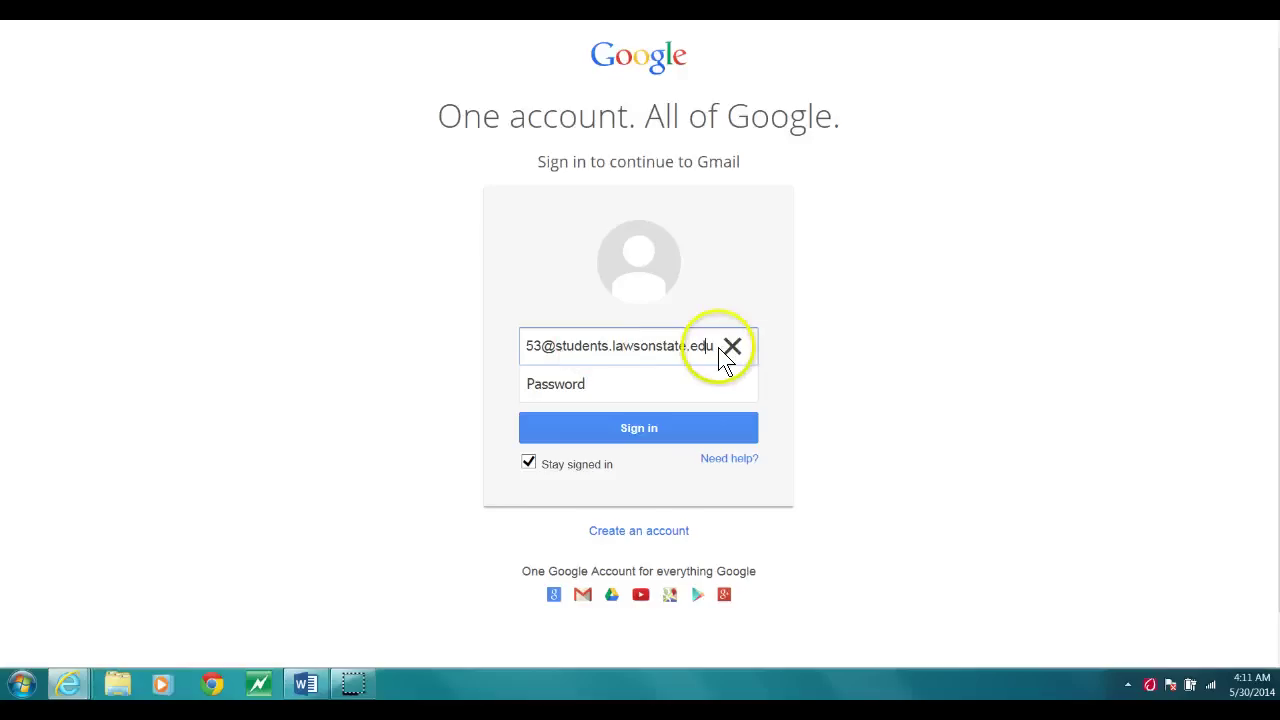
pyautogui.press('Home')
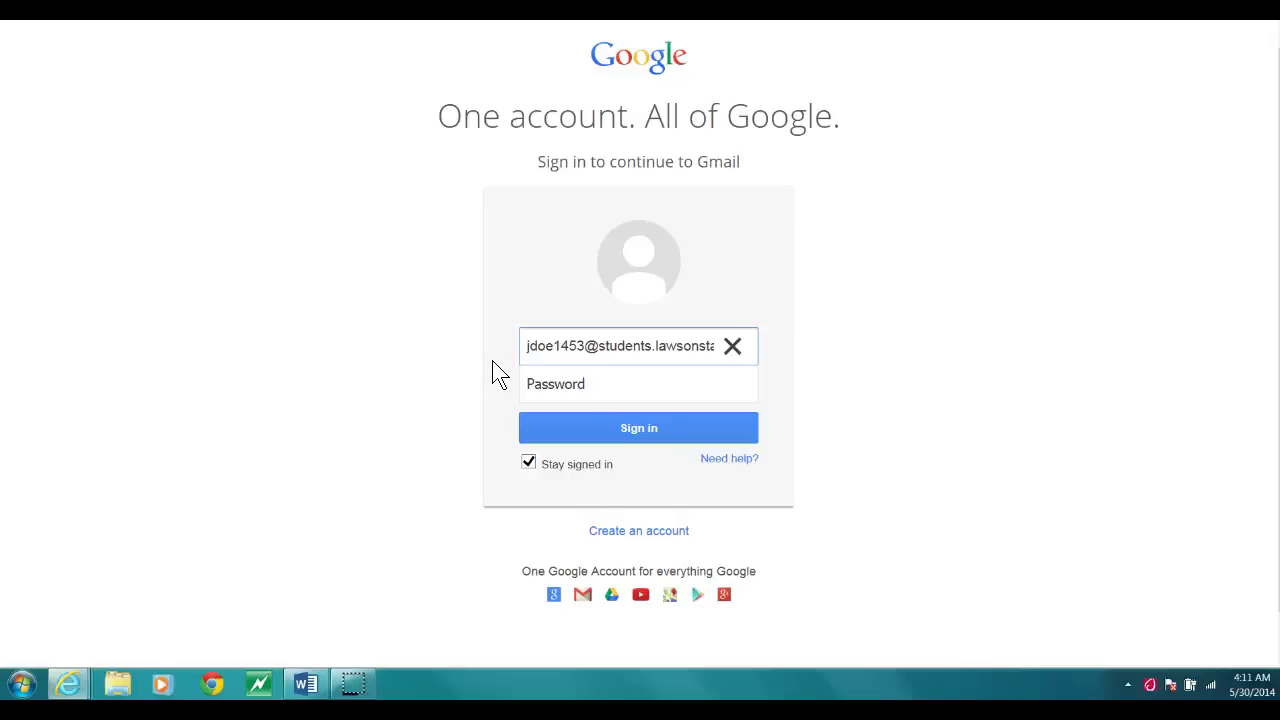
pyautogui.click(537, 366)
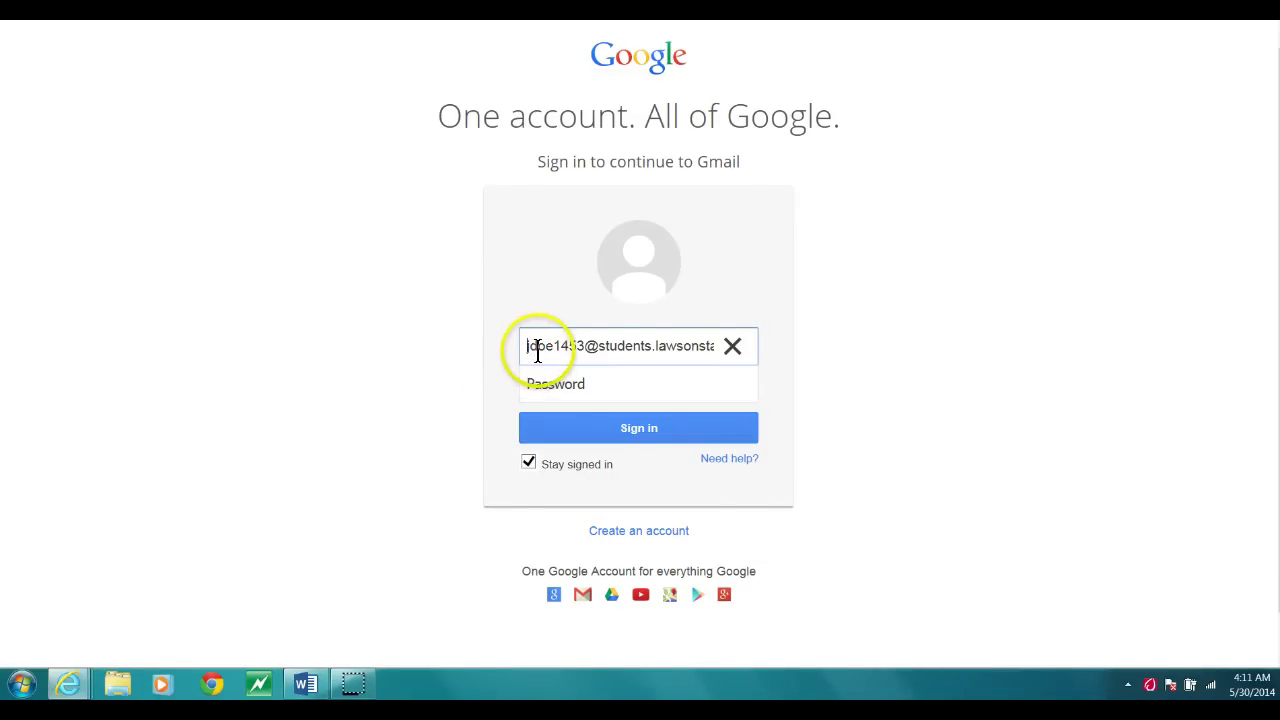
# Step: Repeatedly highlight the student ID digits in the entered address to point them out
pyautogui.moveTo(586, 345); pyautogui.dragTo(551, 340)
pyautogui.click(551, 300)
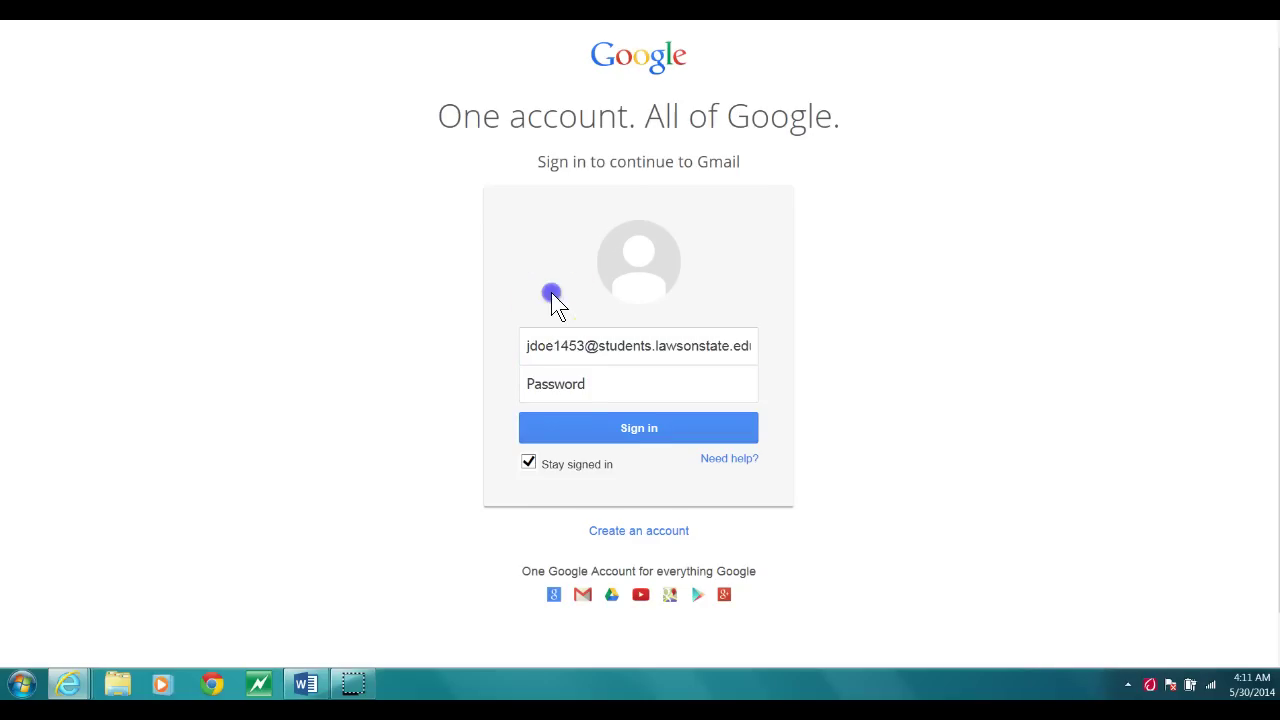
pyautogui.moveTo(583, 347); pyautogui.dragTo(523, 338)
pyautogui.click(552, 302)
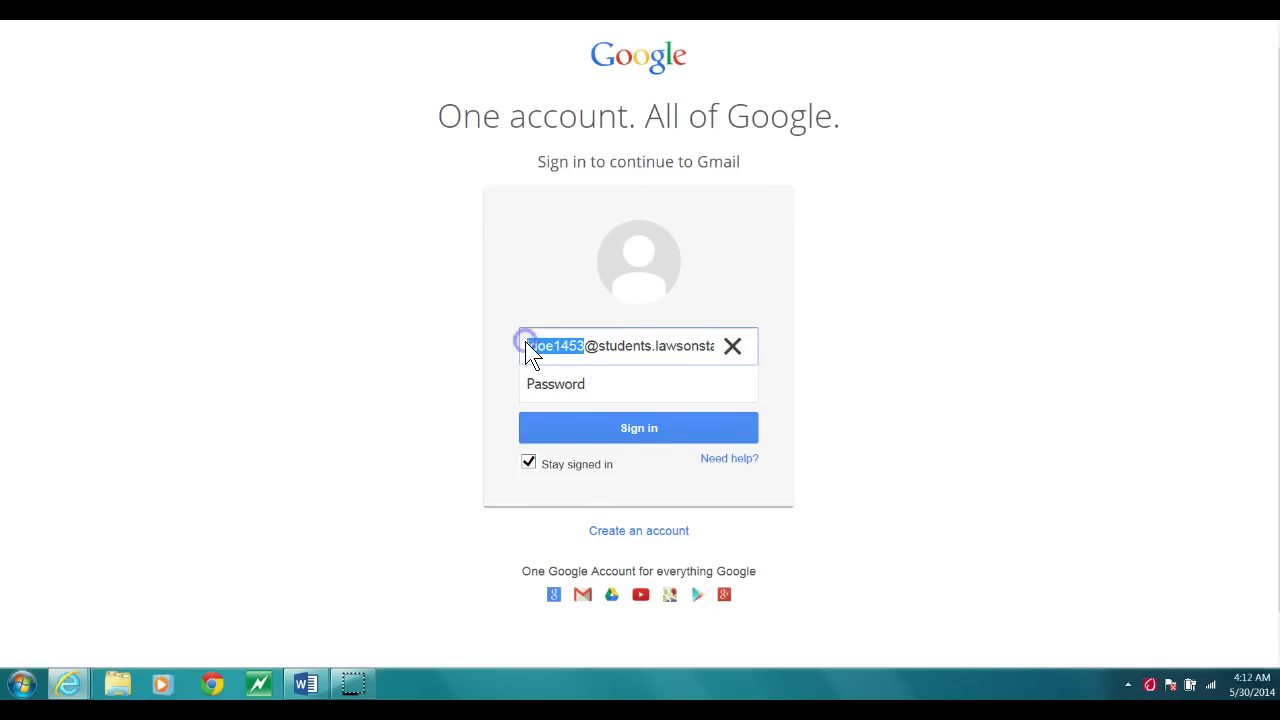
pyautogui.click(563, 281)
pyautogui.click(556, 346)
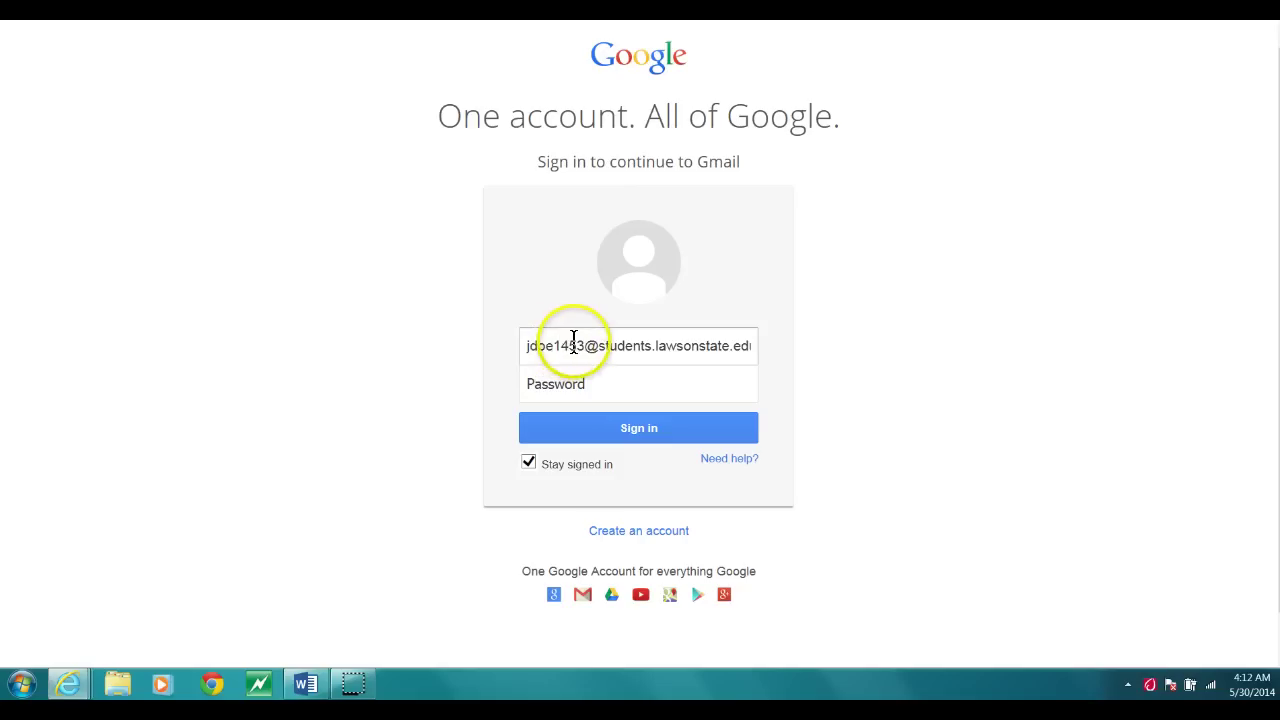
pyautogui.moveTo(584, 344); pyautogui.dragTo(552, 342)
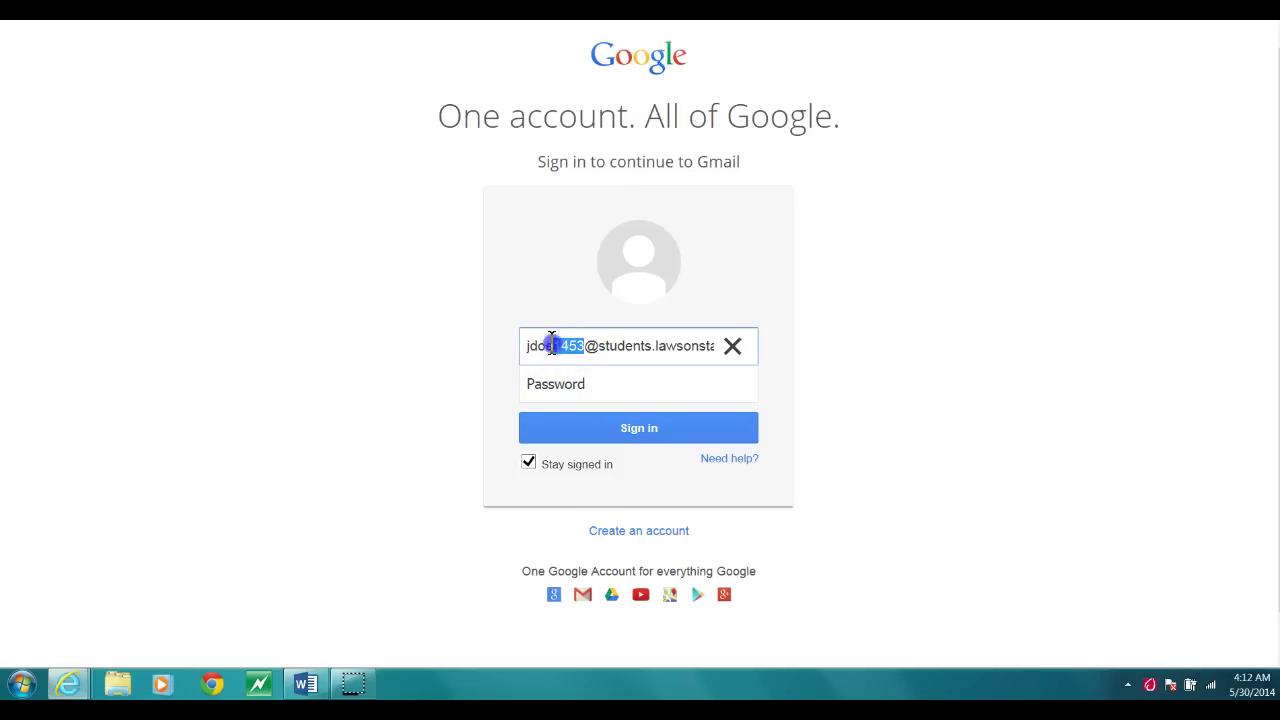
pyautogui.click(556, 305)
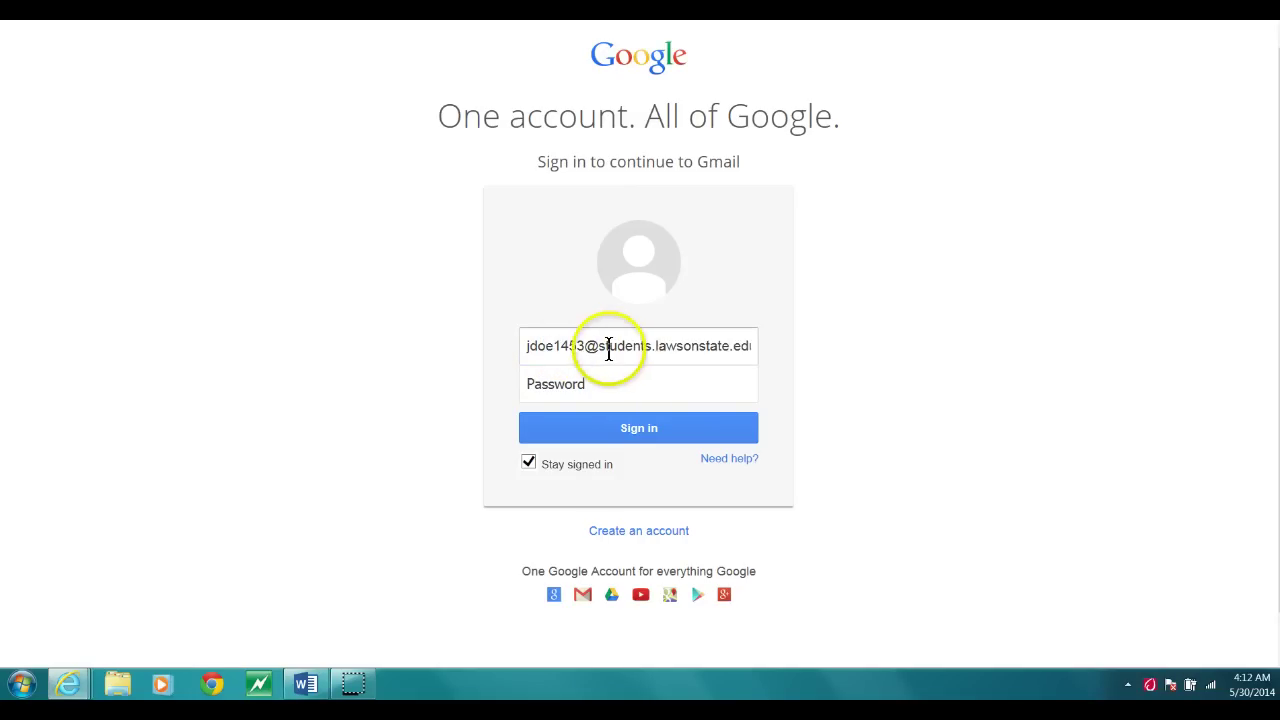
pyautogui.moveTo(584, 344); pyautogui.dragTo(554, 338)
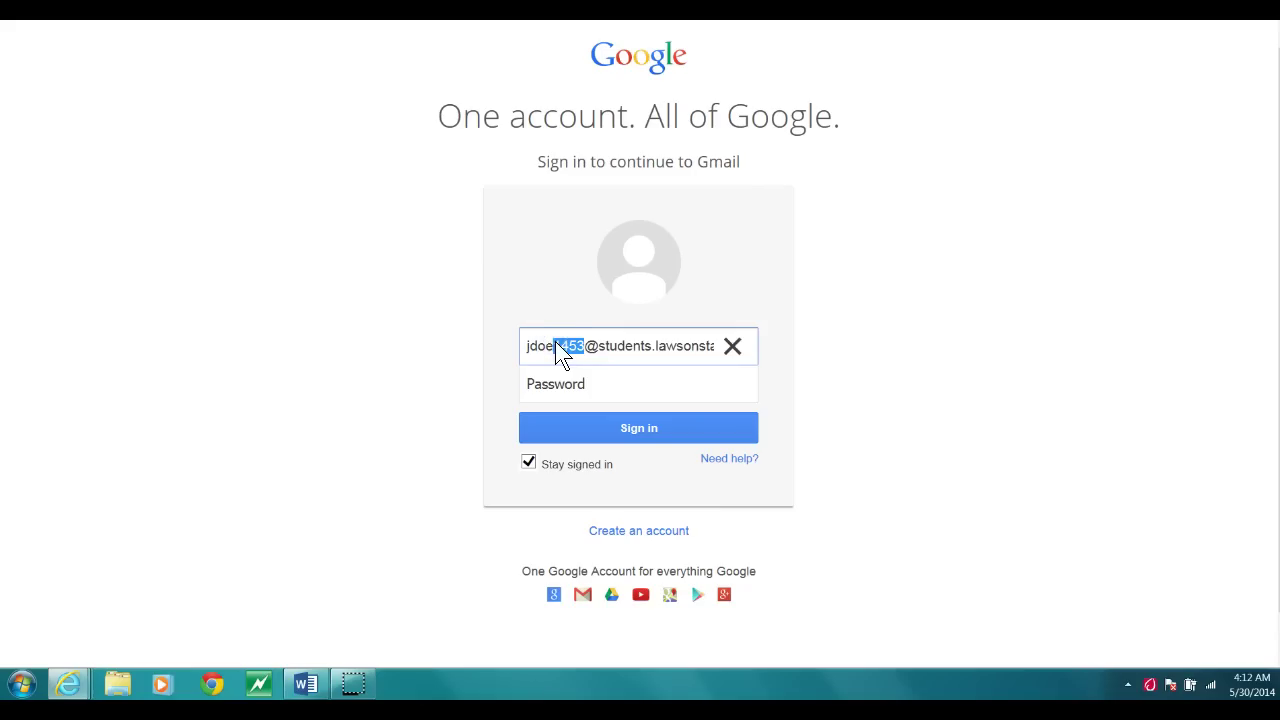
pyautogui.click(543, 293)
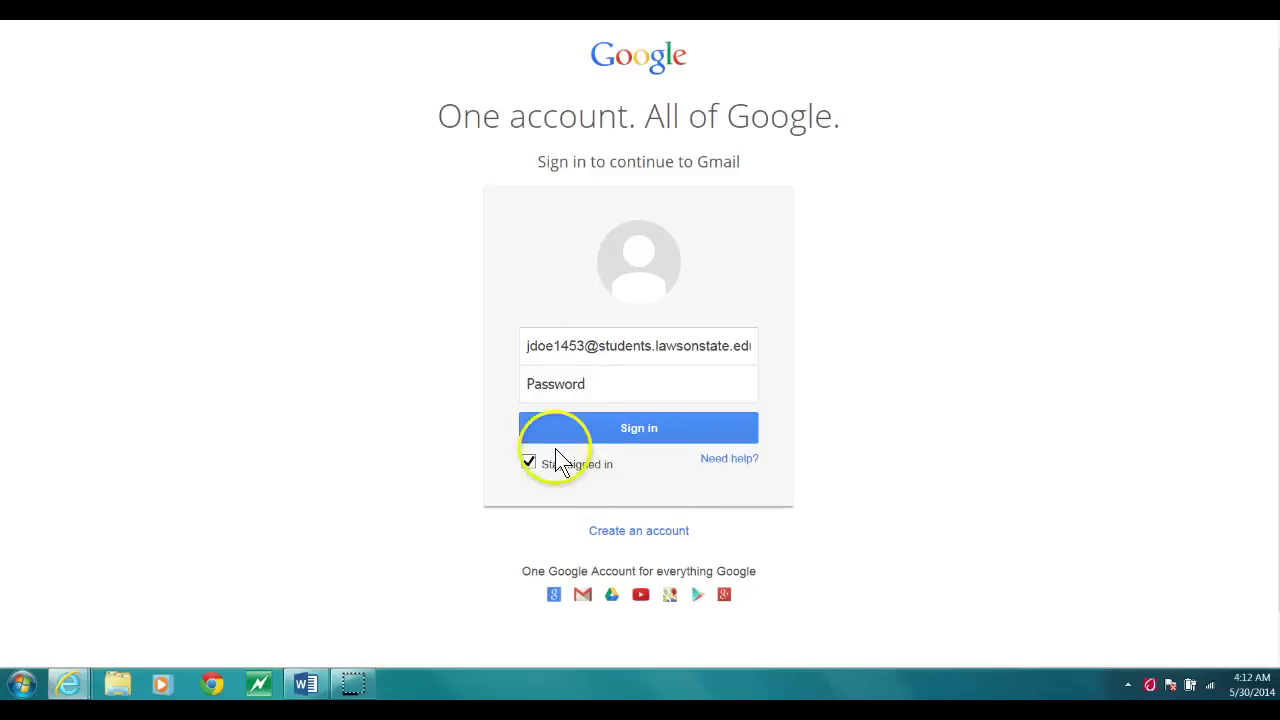
# Step: Enter the nine-character default student password in the Password field
pyautogui.click(541, 380)
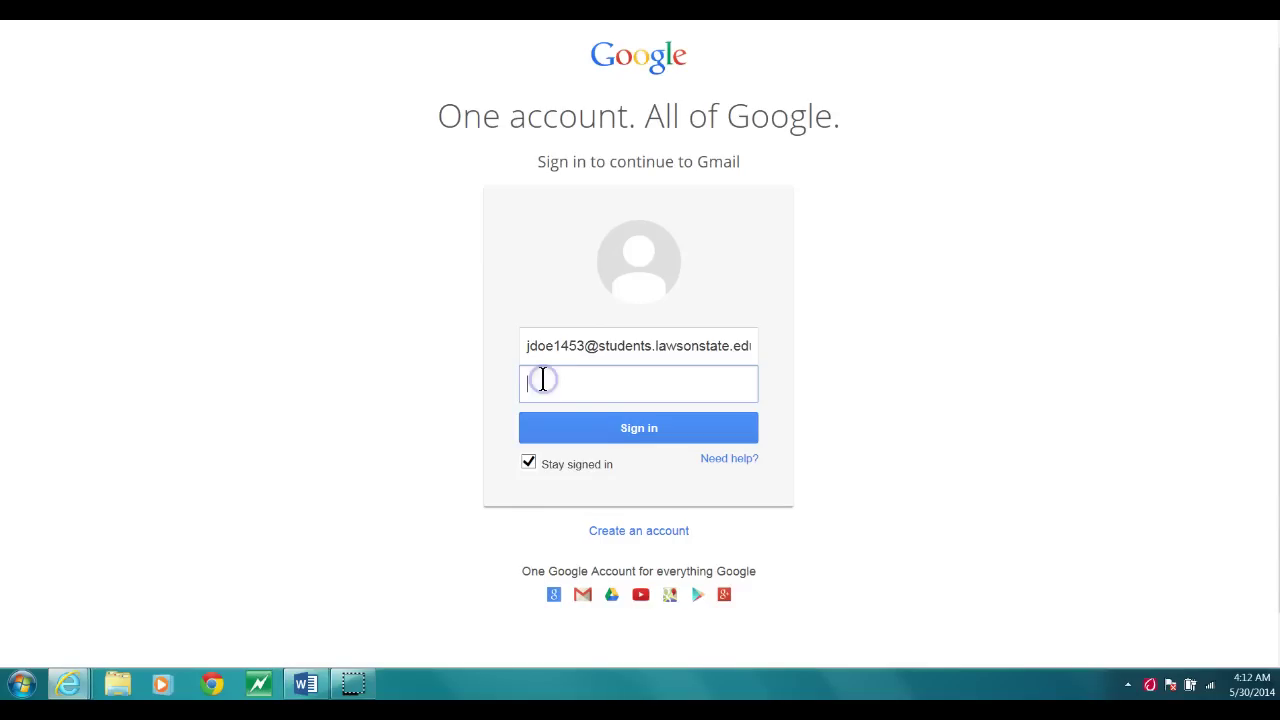
pyautogui.write('•••')
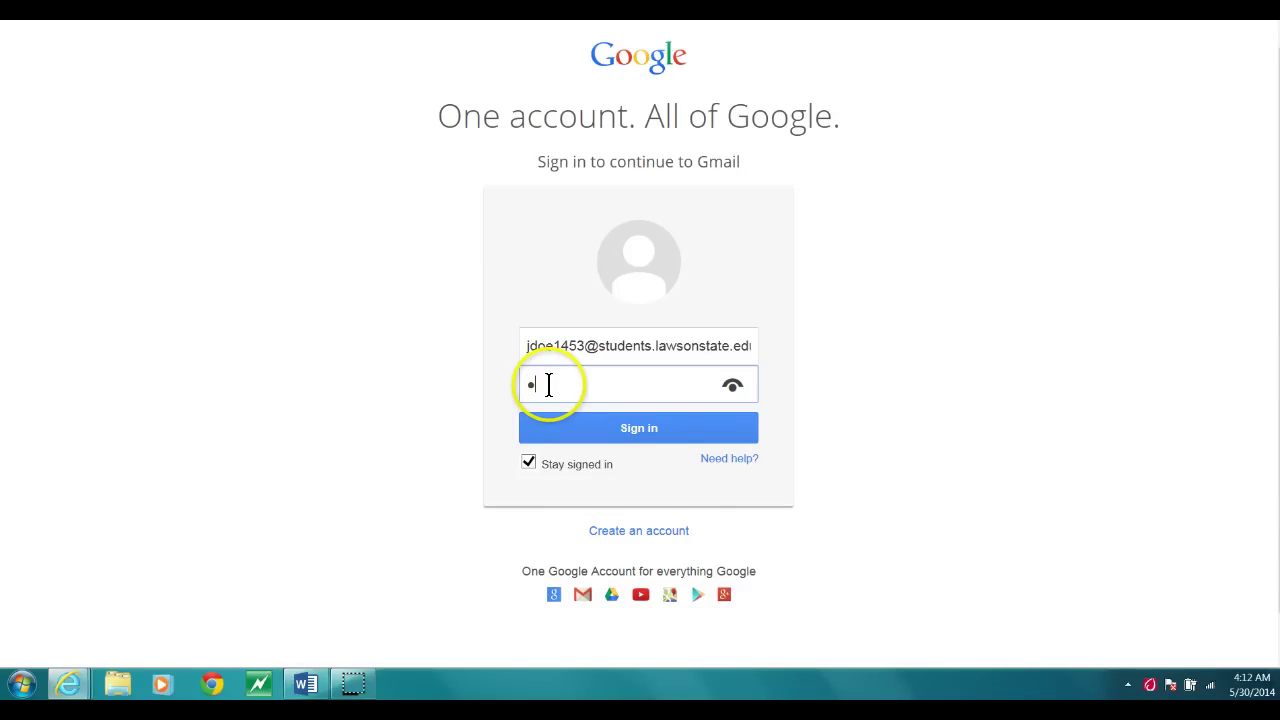
pyautogui.write('••••••')
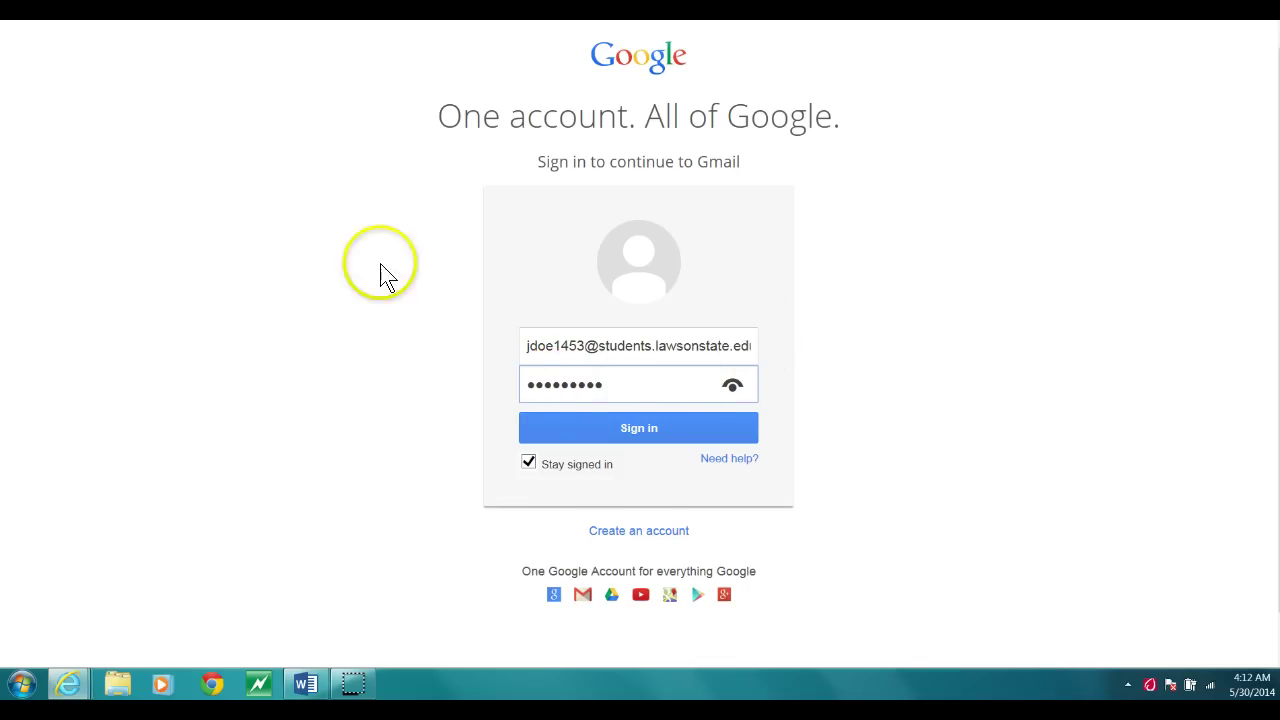